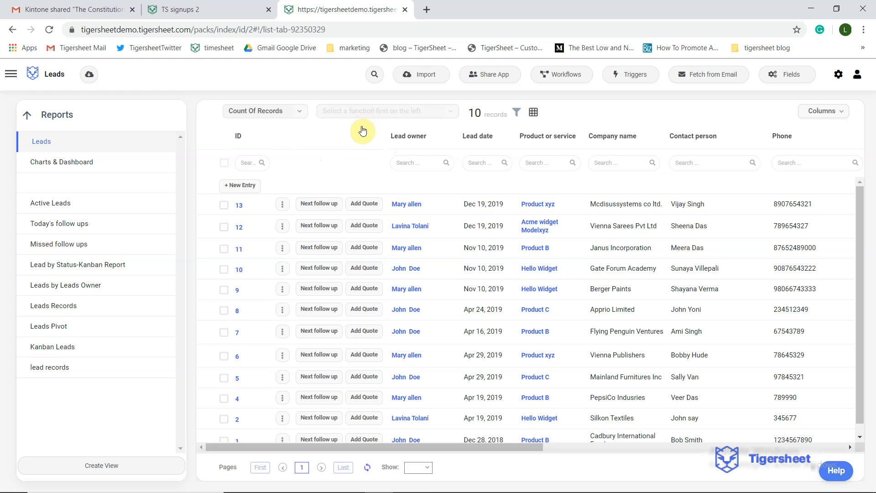
Create a standard report showing the ID, Lead owner, Lead date, Company name, Product or service, Phone, Chance and Status columns
left_click(117, 467)
left_click(63, 361)
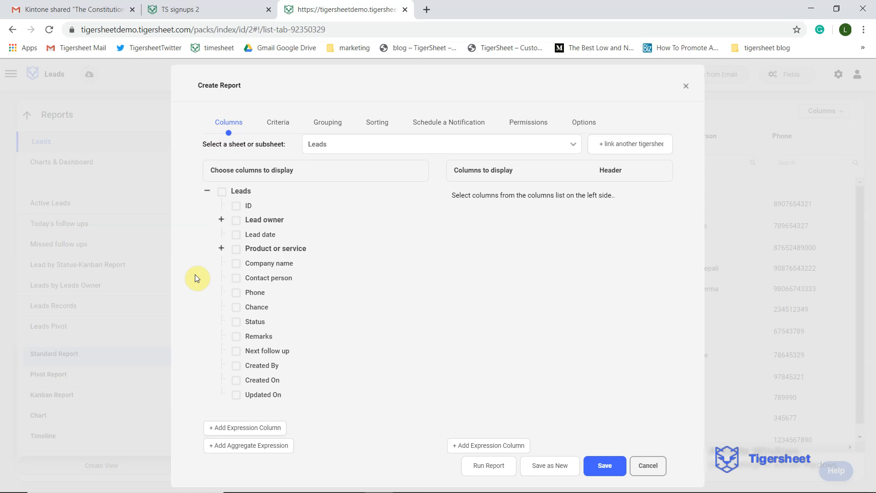
left_click(236, 207)
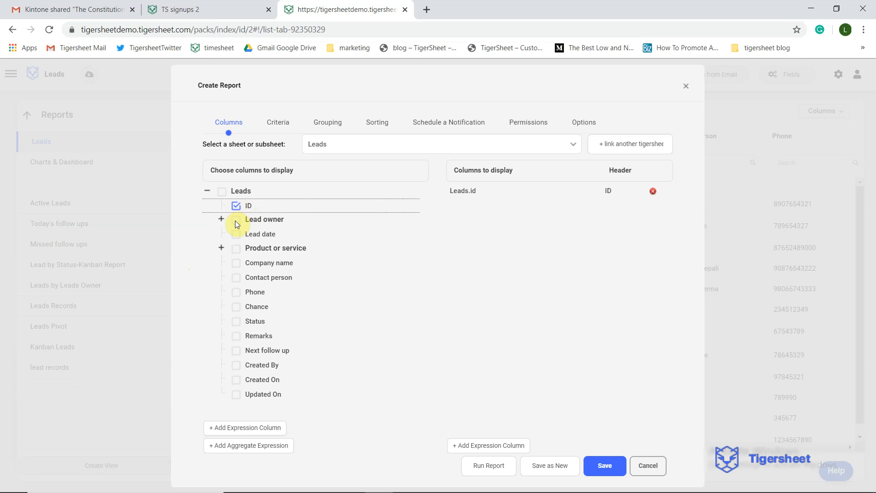
left_click(235, 220)
left_click(234, 234)
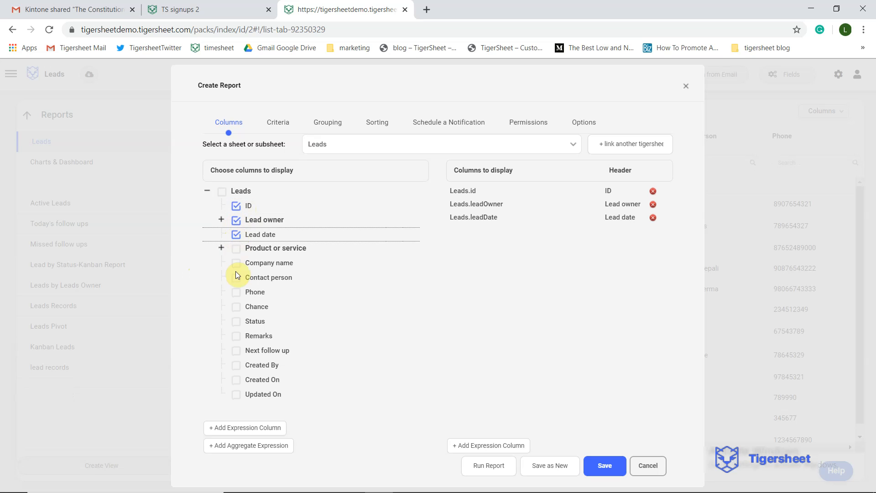
left_click(235, 263)
left_click(235, 252)
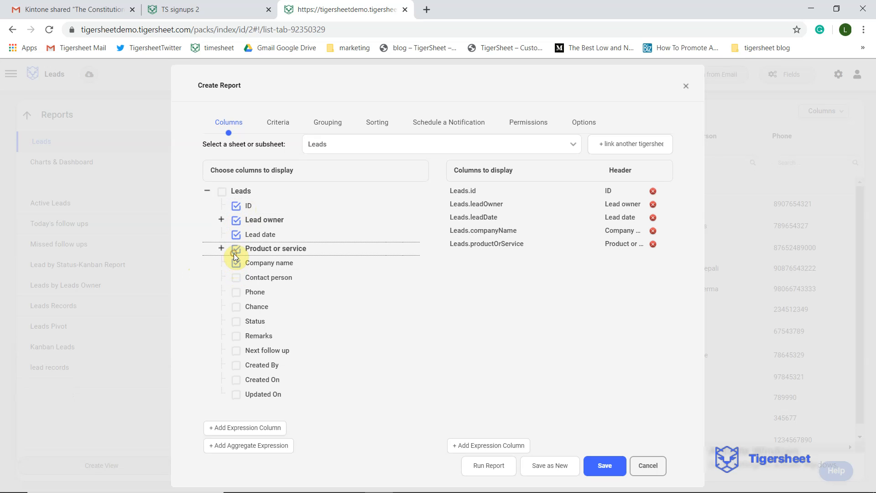
left_click(235, 293)
left_click(234, 306)
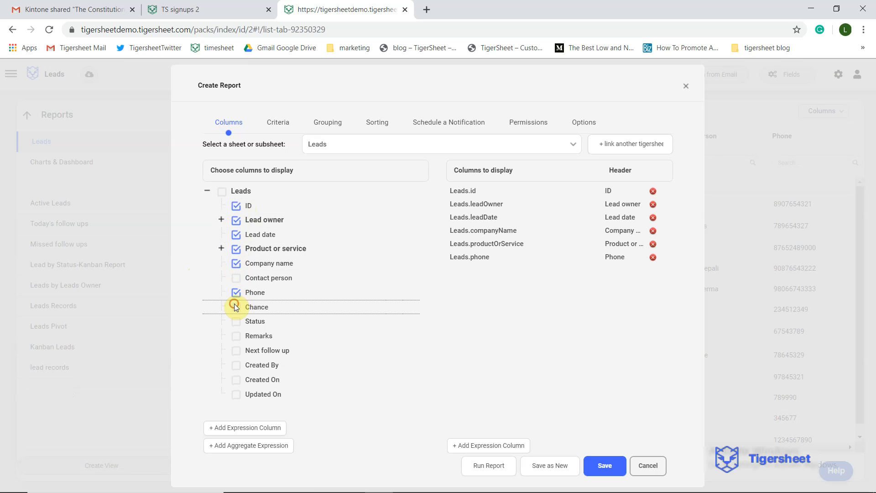
left_click(234, 326)
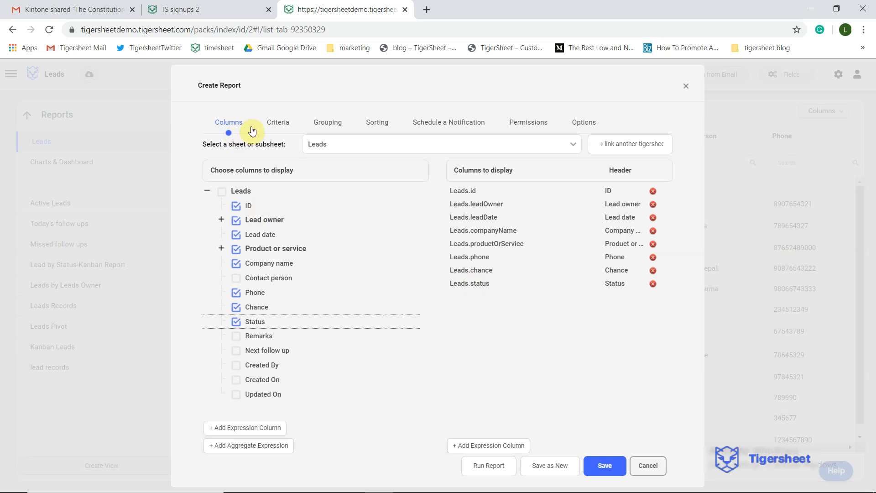
Add a report criterion requiring the lead status to be equal to Active
left_click(277, 129)
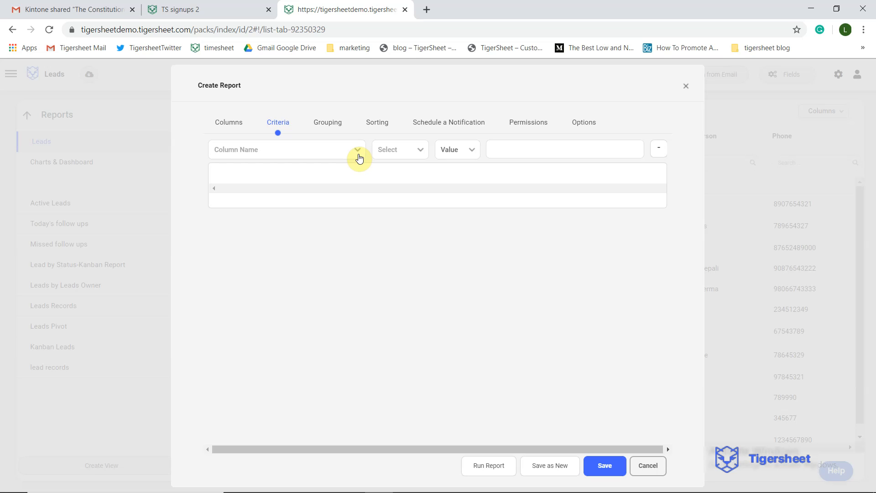
left_click(358, 150)
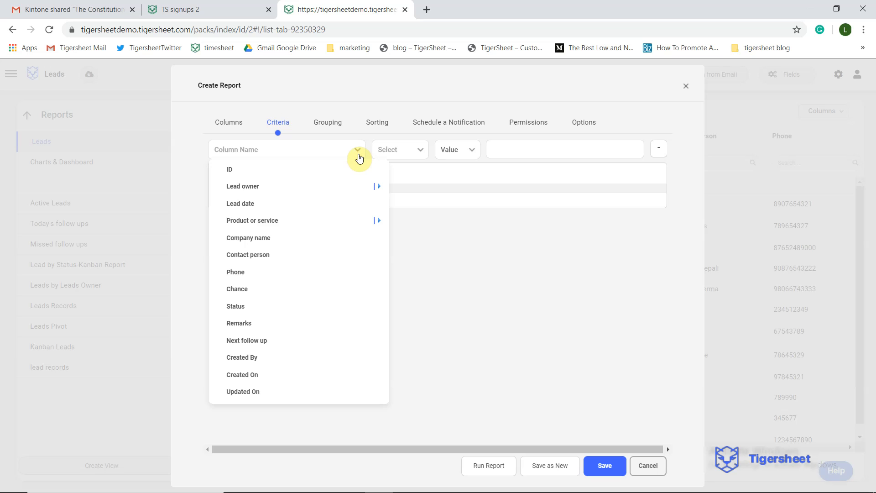
left_click(268, 305)
left_click(395, 154)
left_click(399, 174)
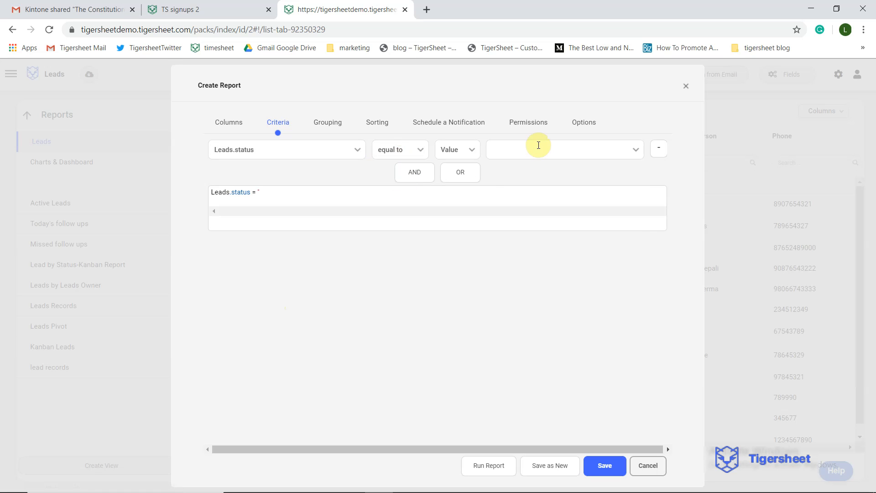
left_click(538, 144)
left_click(525, 168)
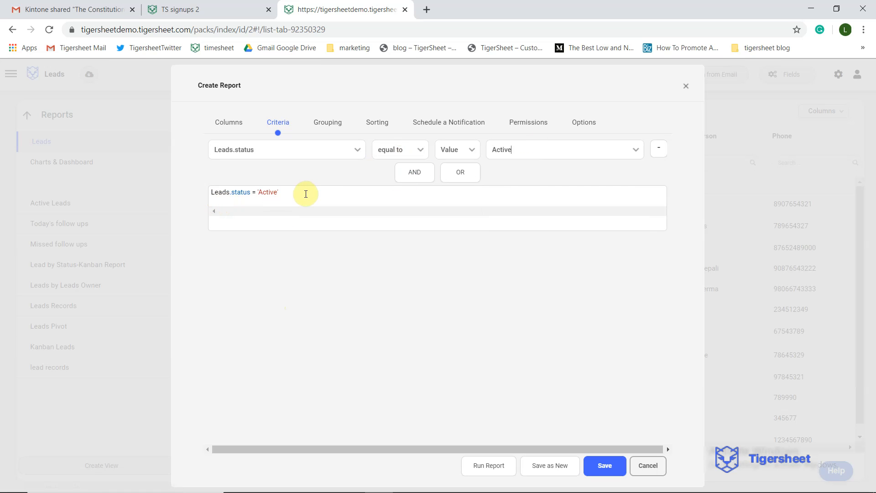
Group the report by Leads.leadOwner and add an ordering row without choosing a sort column
left_click(325, 130)
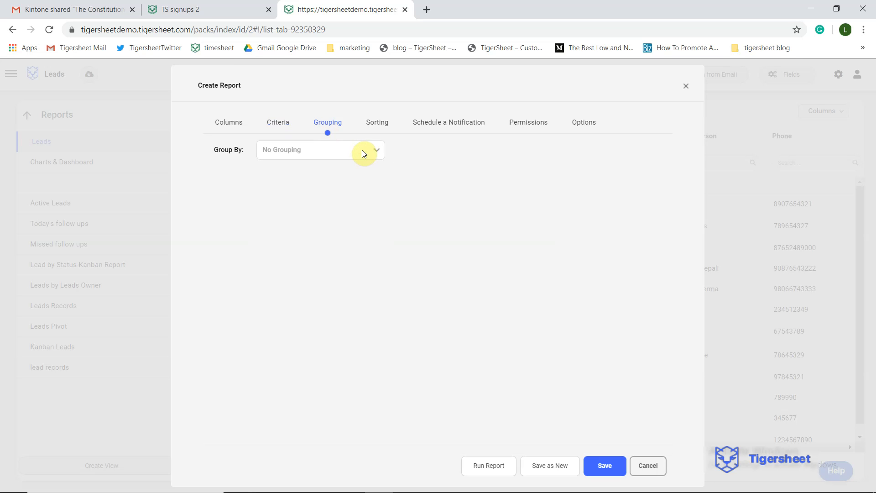
left_click(368, 151)
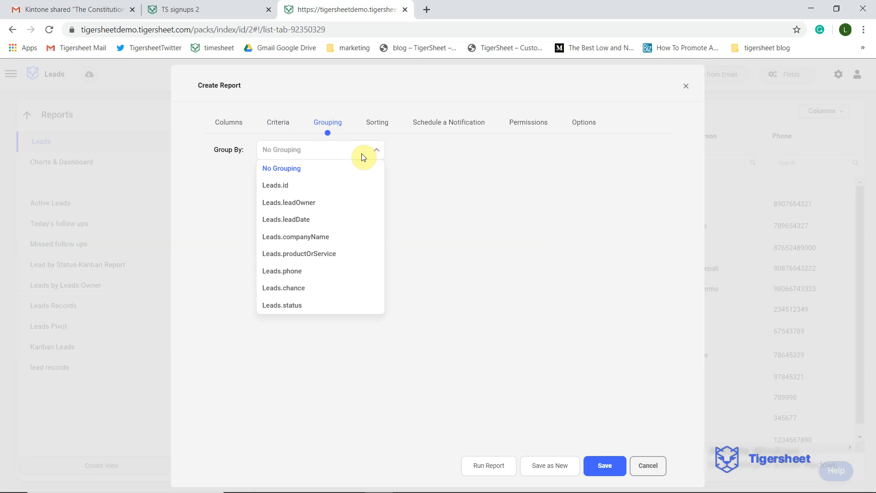
left_click(301, 205)
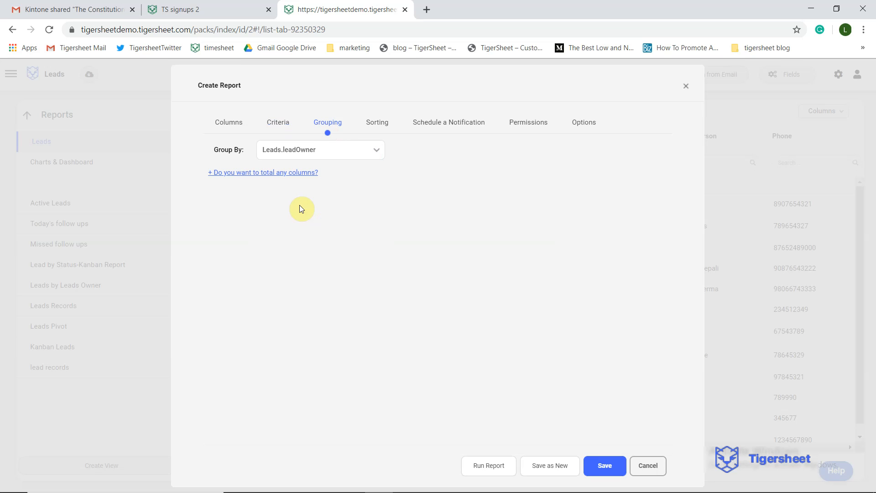
left_click(380, 129)
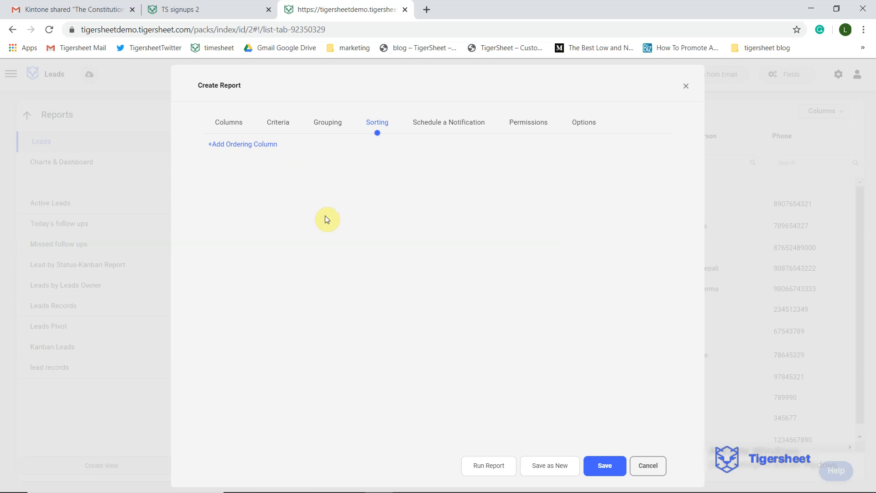
left_click(258, 145)
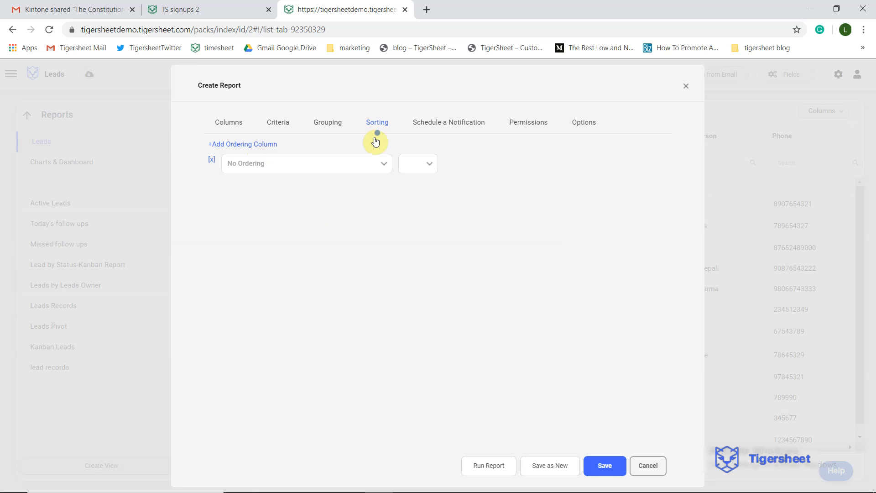
Schedule the report's daily notification for 8:00 AM with Tigersheet.com as the sender
left_click(470, 132)
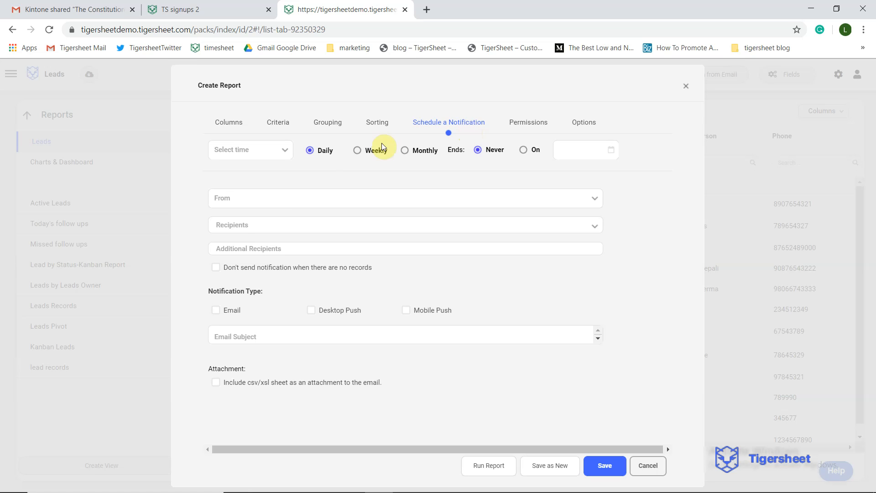
left_click(287, 151)
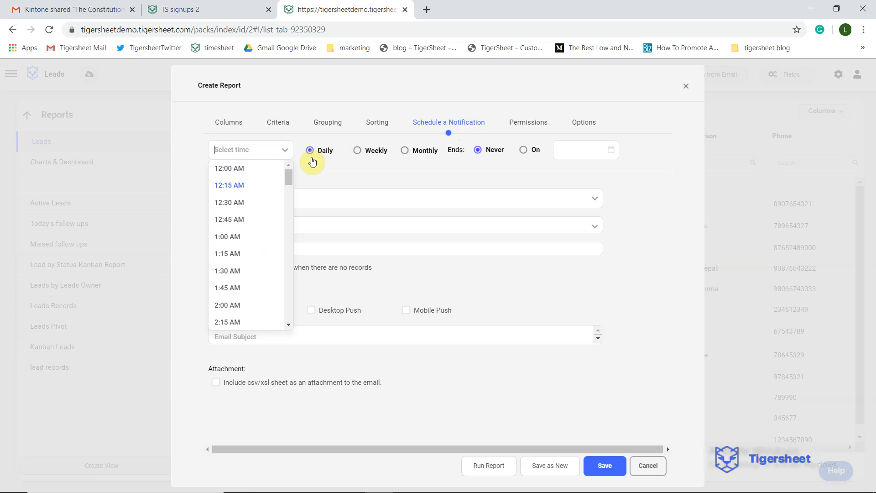
left_click_drag(288, 173, 292, 221)
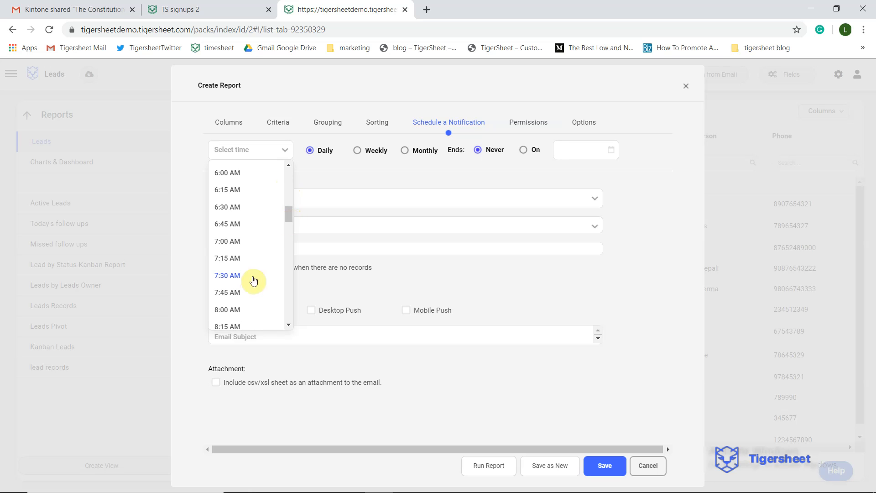
left_click(245, 308)
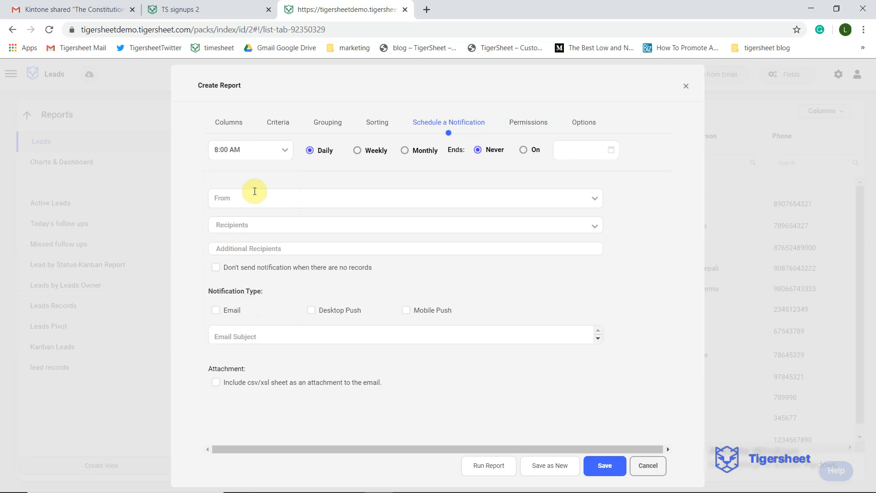
left_click(255, 192)
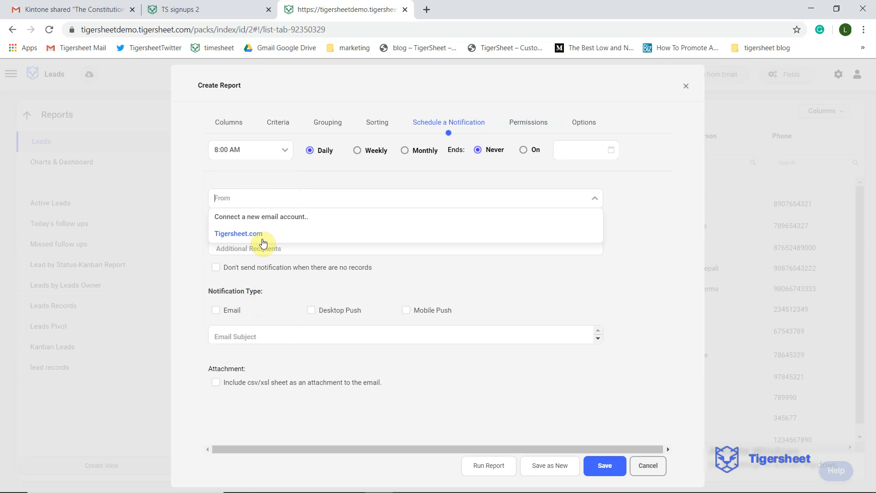
left_click(263, 235)
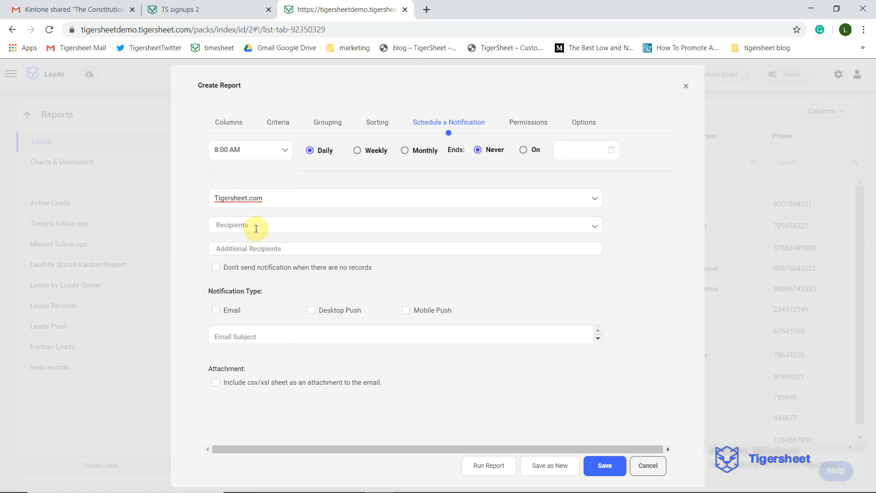
Set the notification recipients to all shared users and enter an additional recipient's e-mail address
left_click(255, 227)
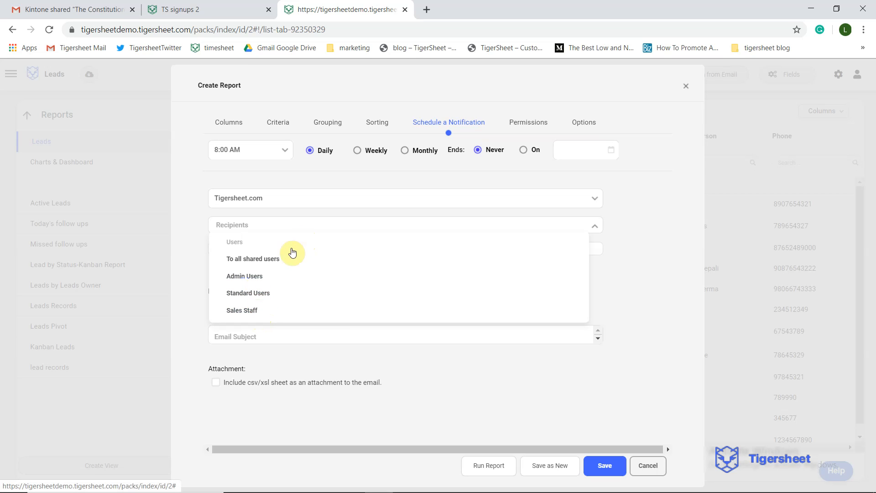
left_click(290, 258)
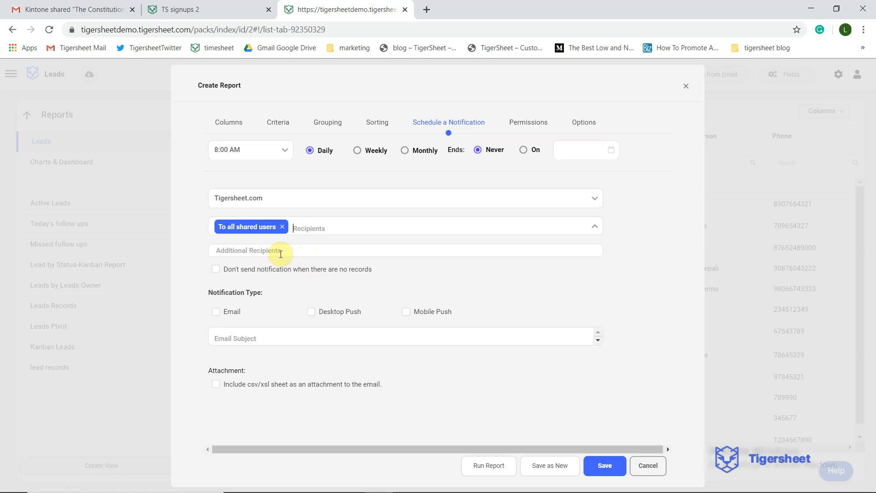
left_click(280, 254)
key("ctrl+v")
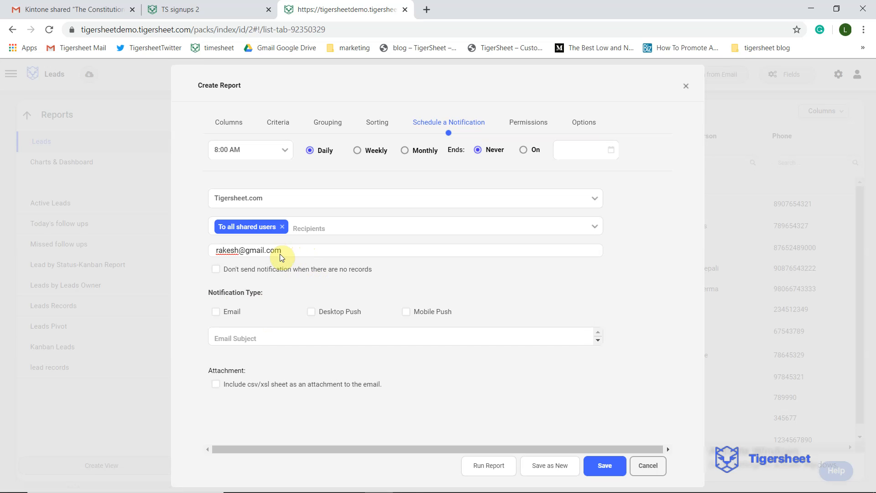
Enable the Email notification type and set the email subject to "Report on Leads"
left_click(218, 317)
left_click(216, 317)
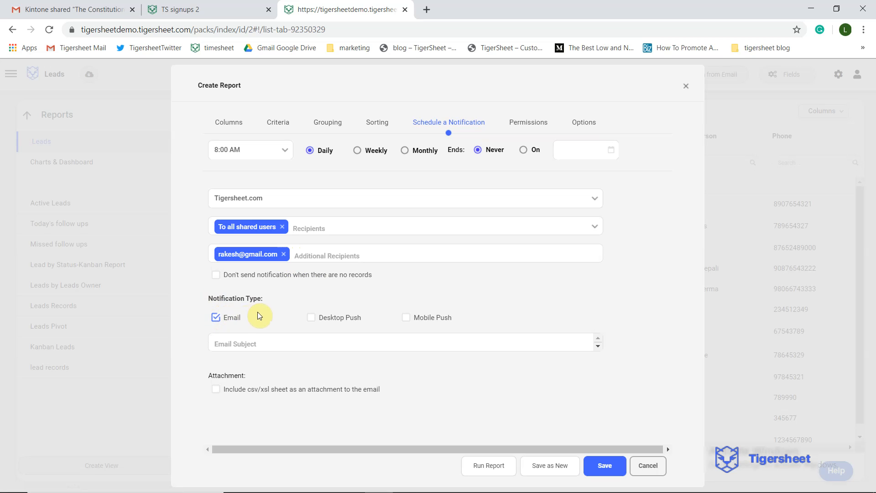
left_click(267, 346)
type("Report on Leads")
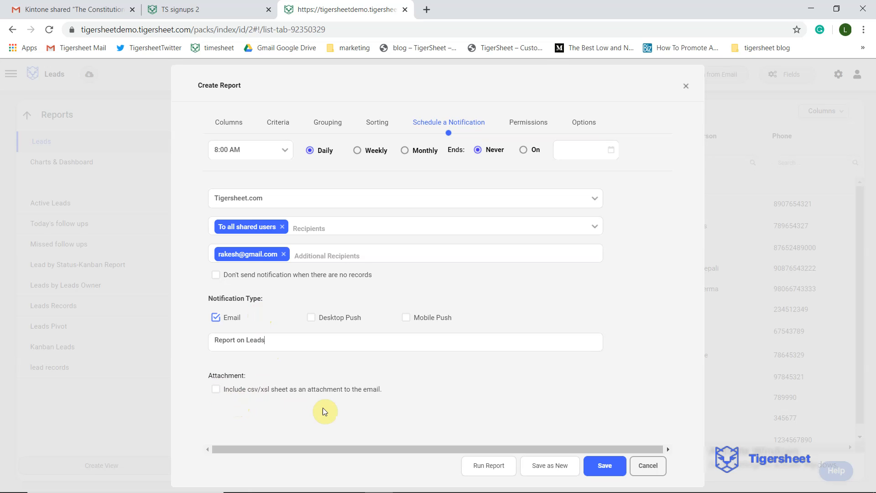
Review the report's permissions and selected columns, and run the report to inspect its grouped records
left_click(533, 124)
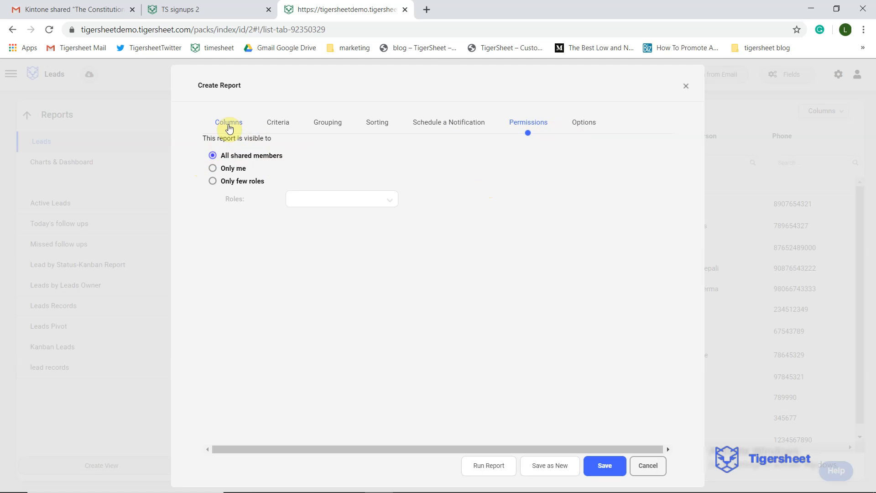
left_click(230, 128)
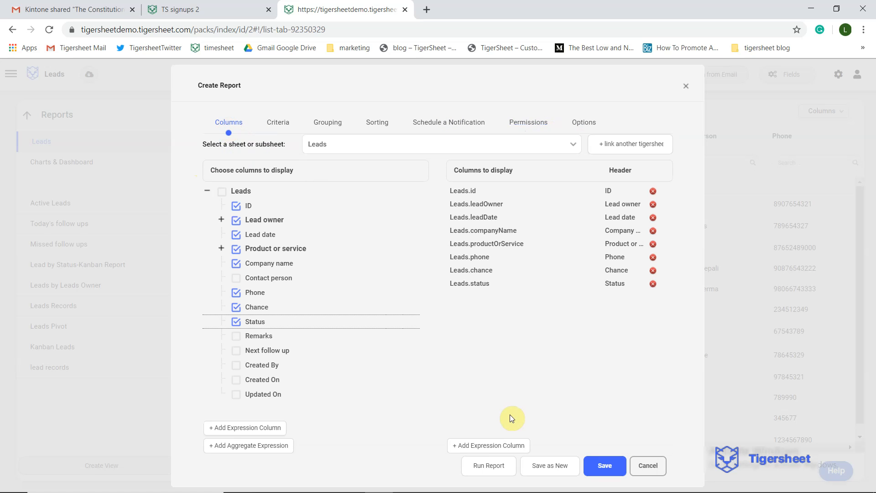
left_click(499, 473)
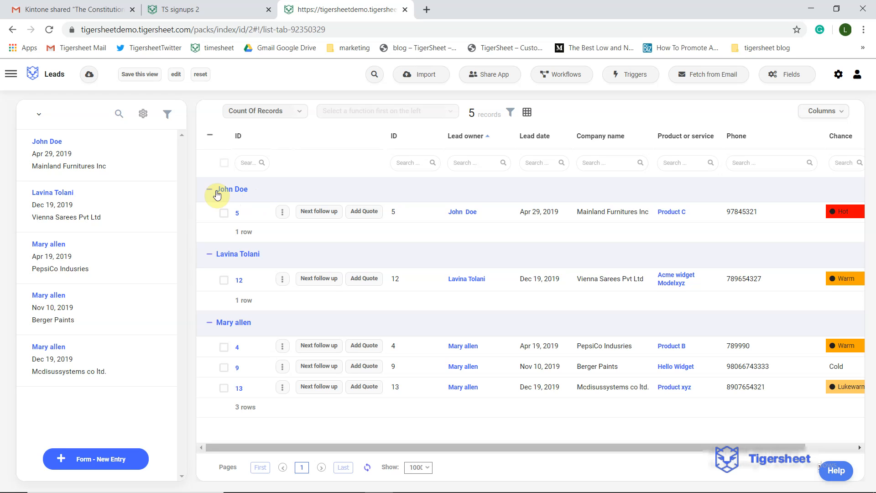
left_click_drag(337, 450, 485, 450)
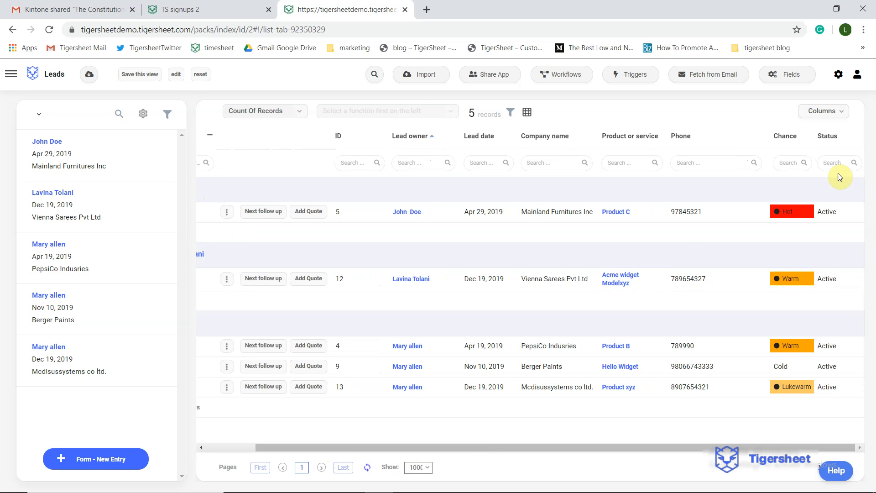
left_click_drag(487, 446, 428, 445)
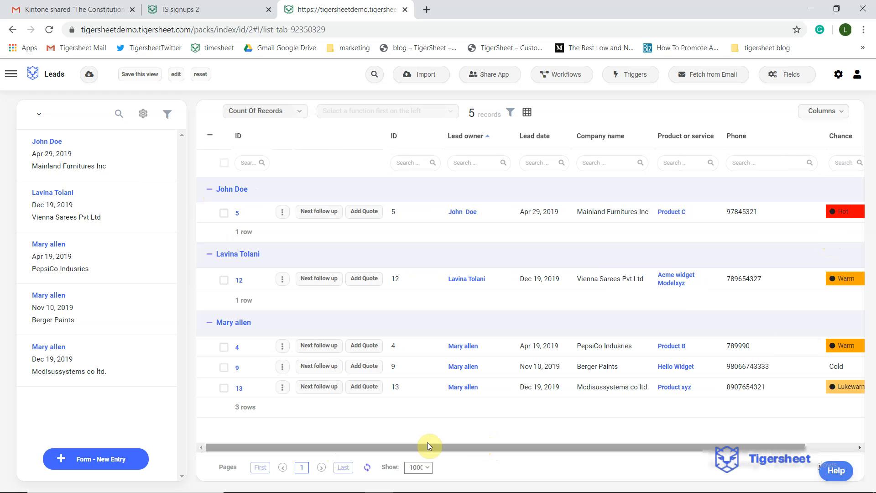
Save the report view under the name "Leads Report"
left_click(132, 75)
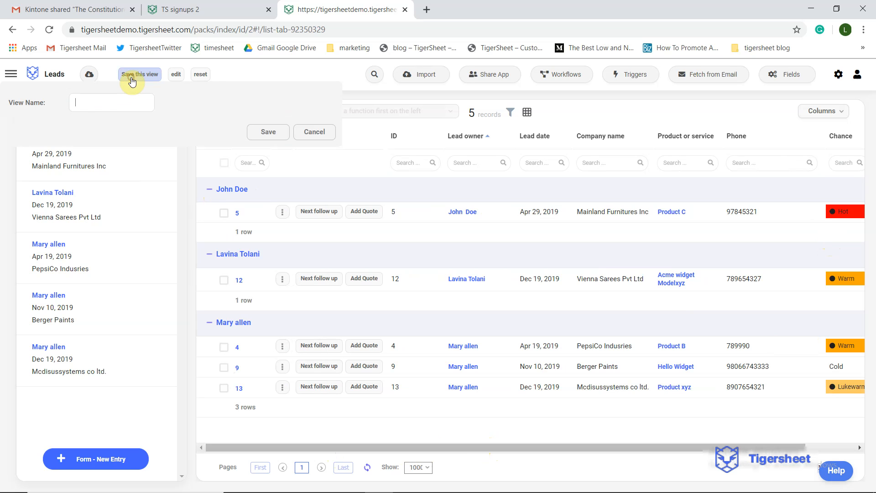
left_click(109, 106)
type("Leads Report")
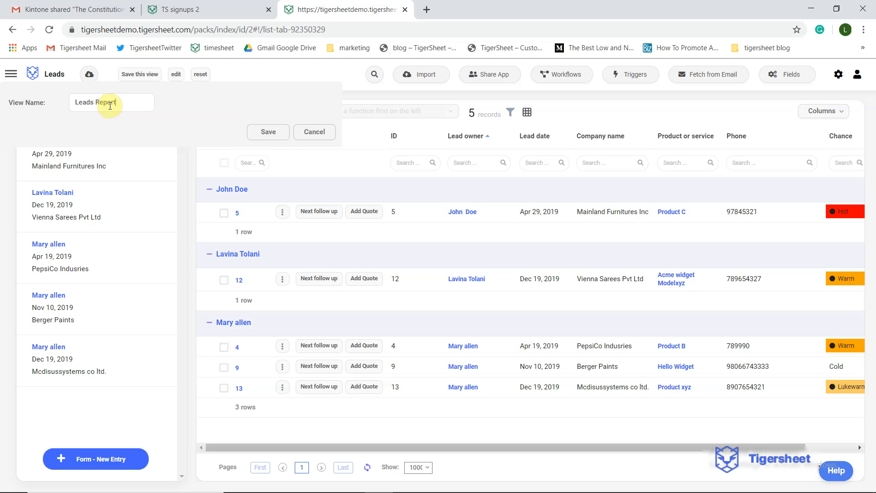
left_click(263, 135)
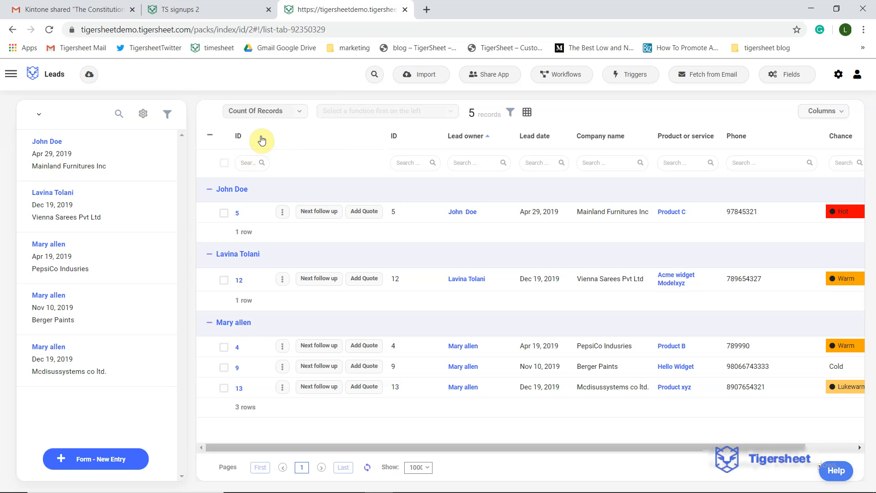